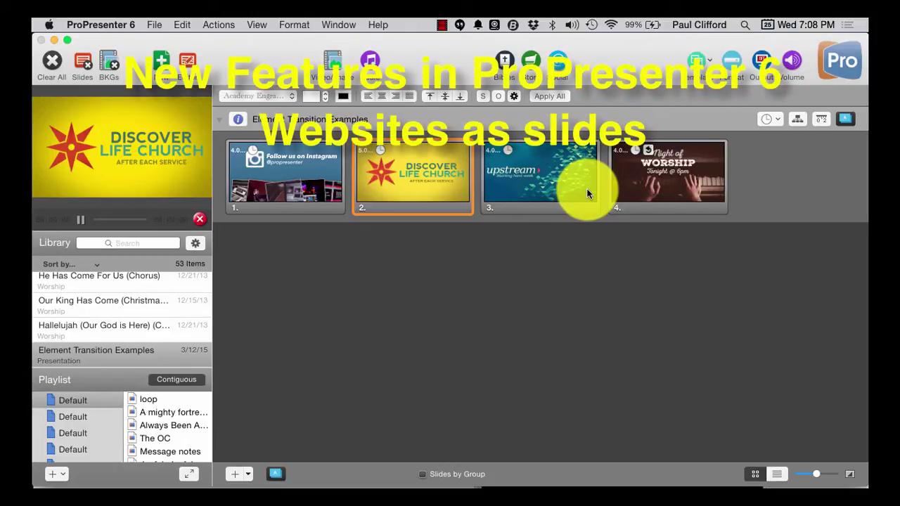
View the trinitydigitalmedia.com page in the built-in Web view, dismissing its sign-up pop-up and closing the view when done
click(587, 188)
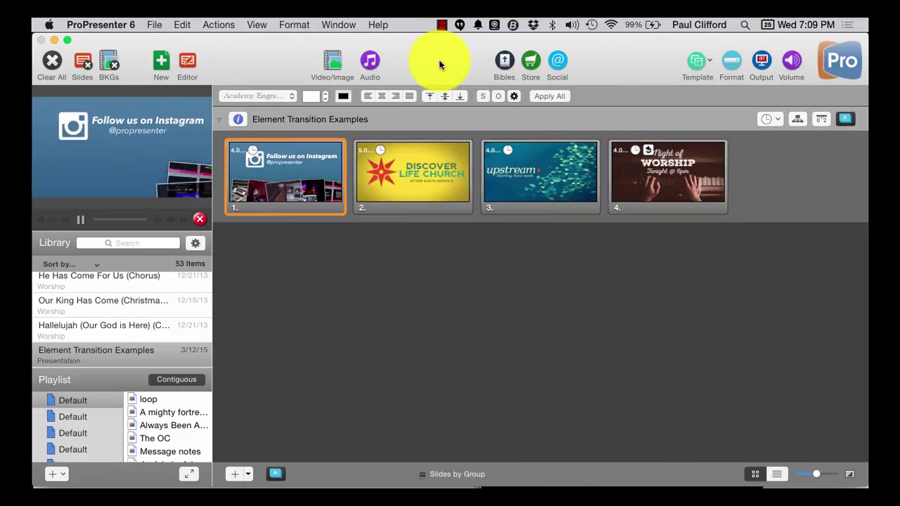
click(257, 25)
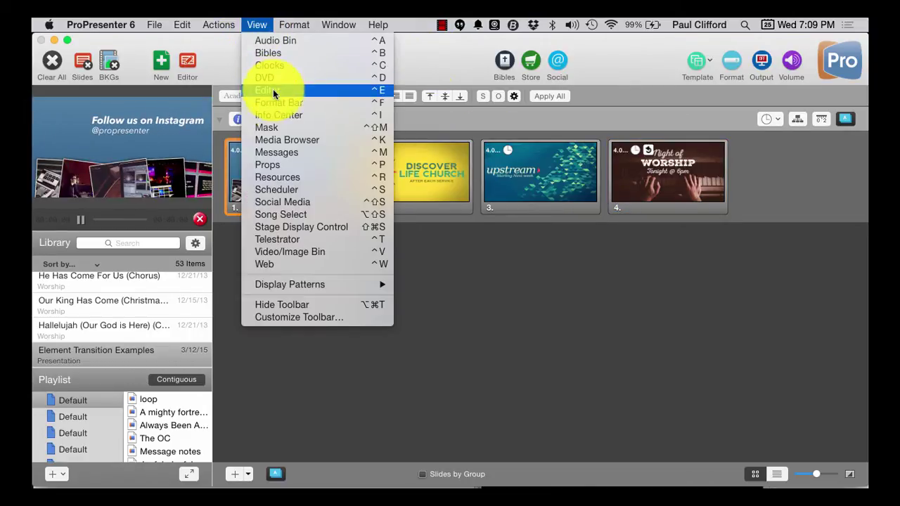
click(300, 266)
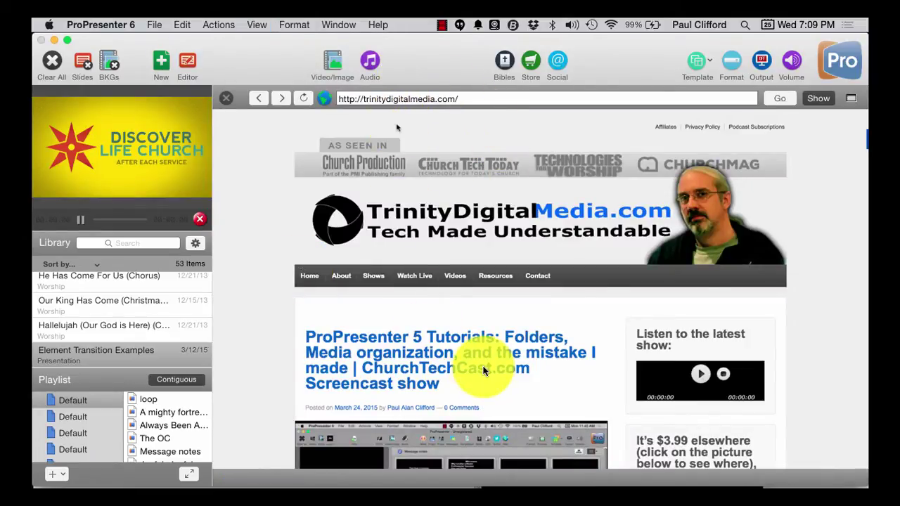
scroll(493, 362, down, 5)
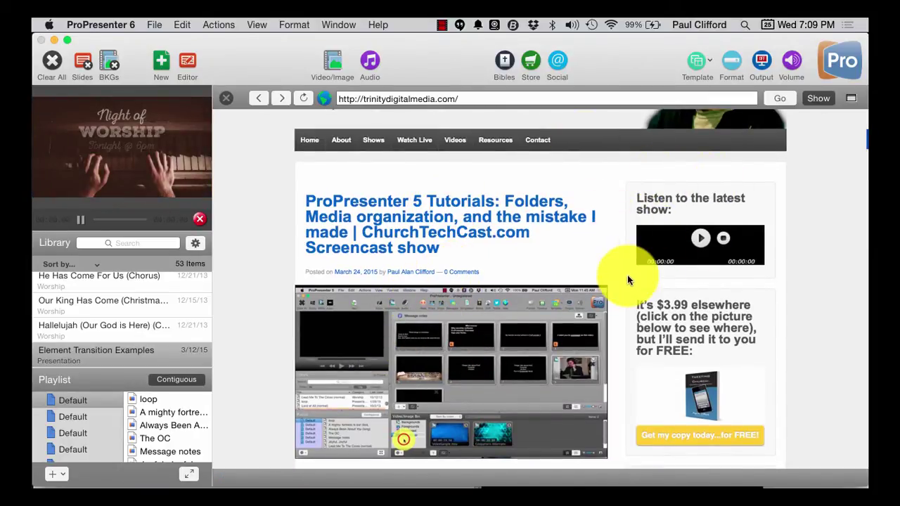
click(814, 98)
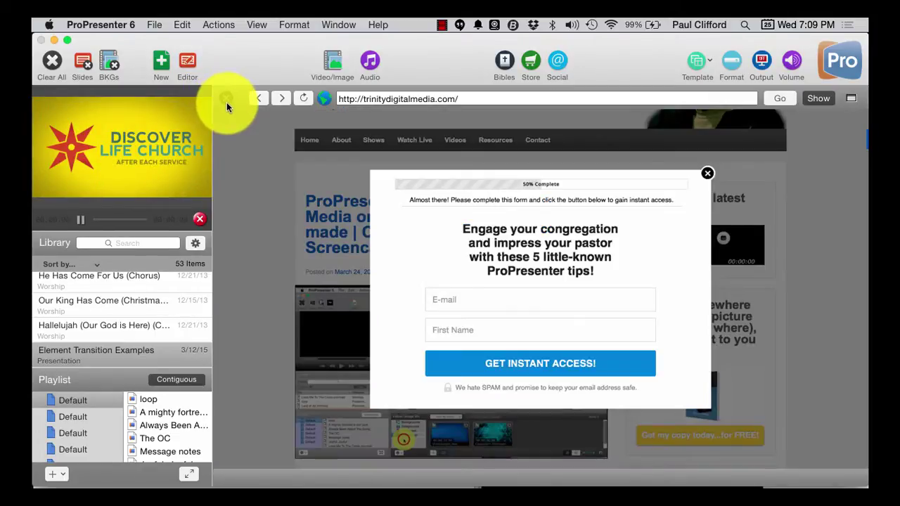
click(707, 173)
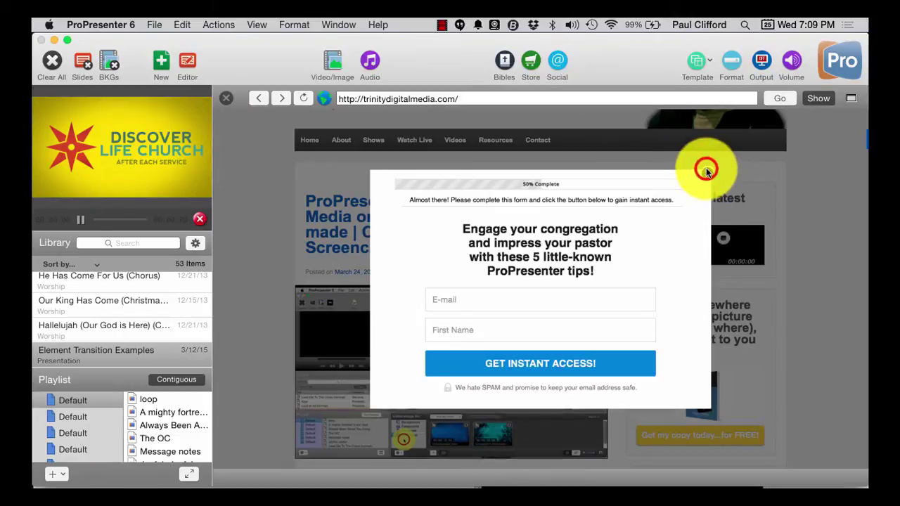
click(226, 98)
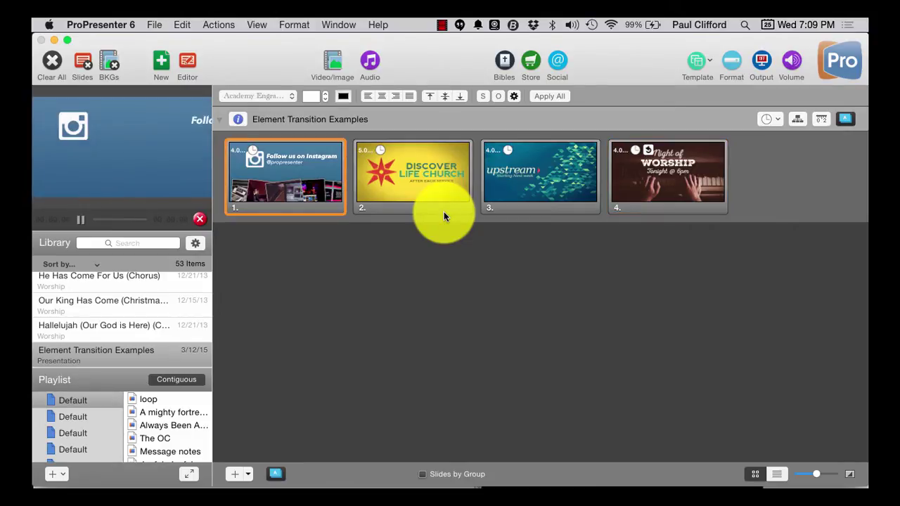
Add a blank fifth slide to Element Transition Examples and open it in the slide editor
click(235, 476)
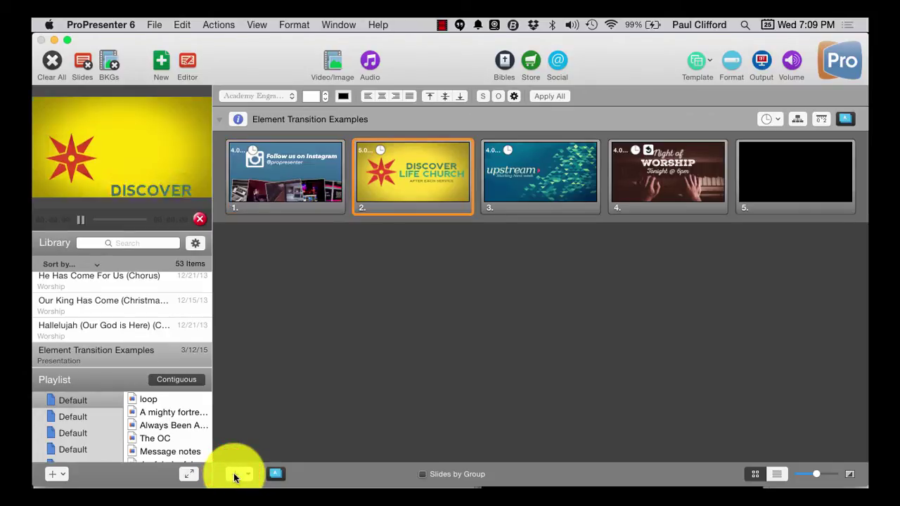
click(768, 181)
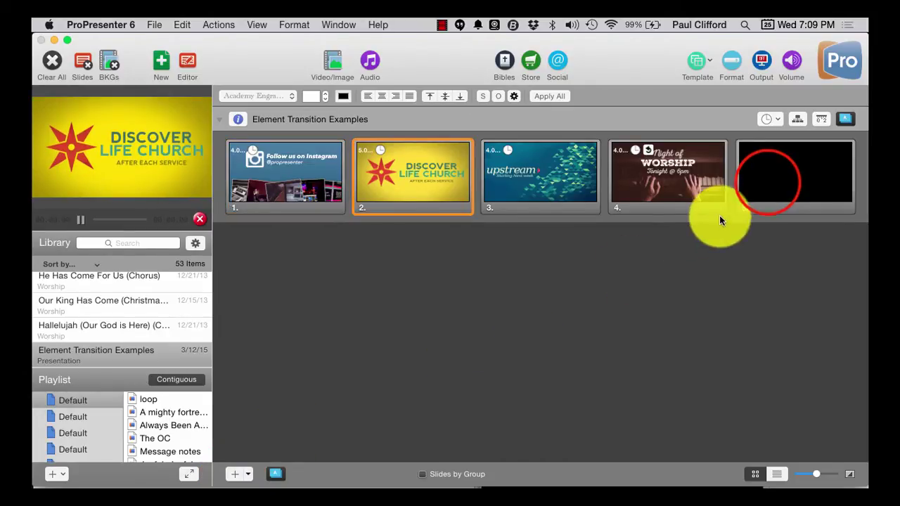
click(767, 182)
click(179, 71)
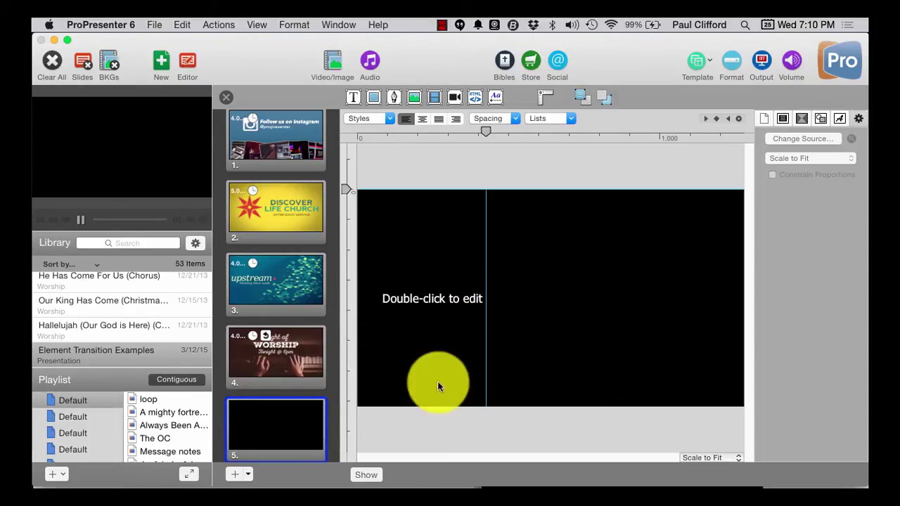
click(474, 97)
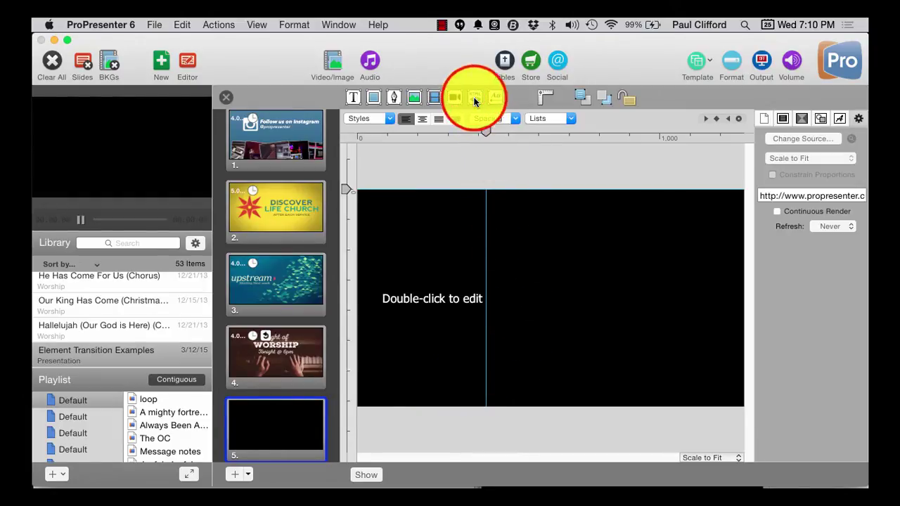
click(551, 299)
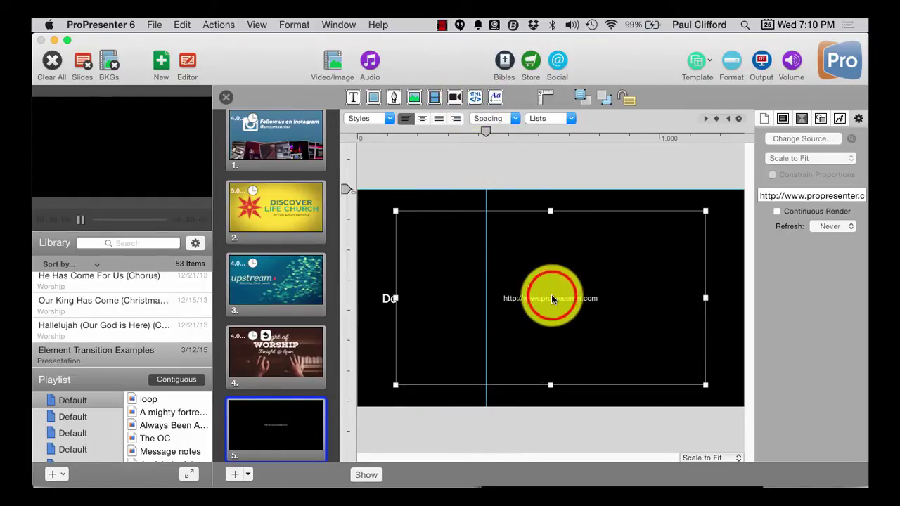
click(795, 195)
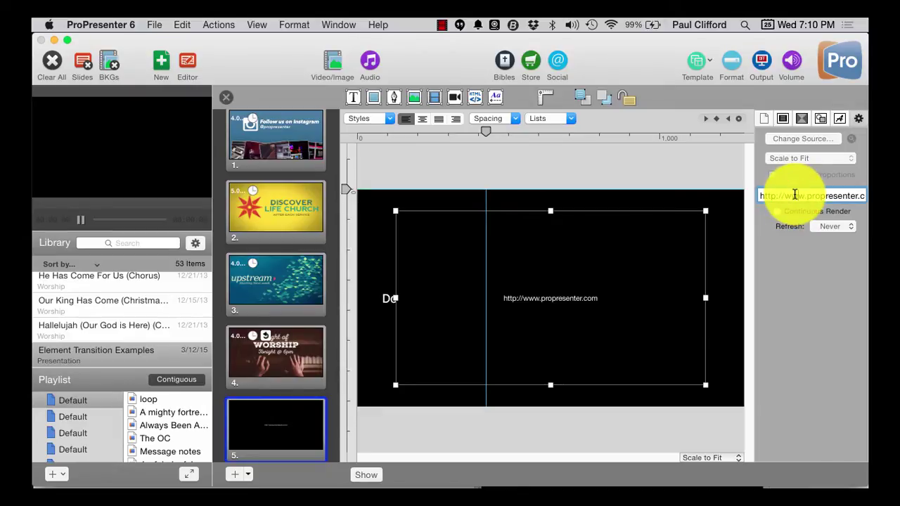
drag(805, 195, 858, 195)
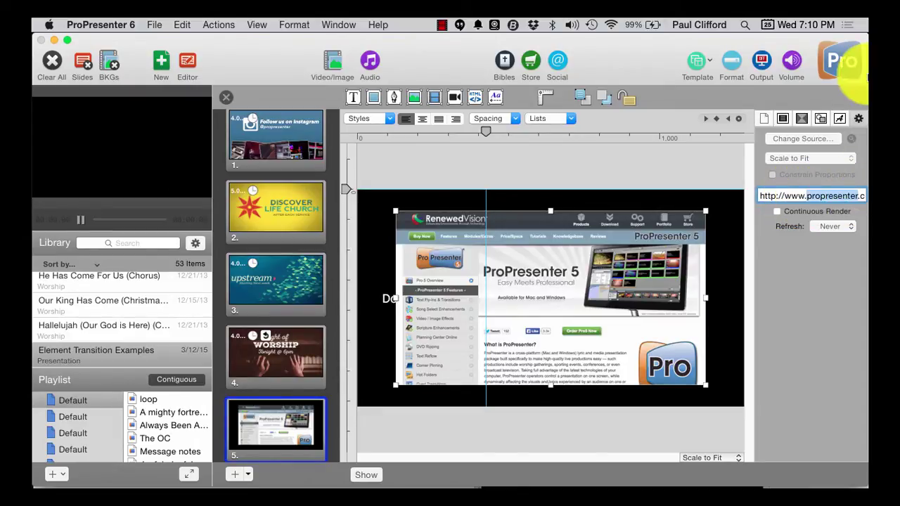
key(BackSpace)
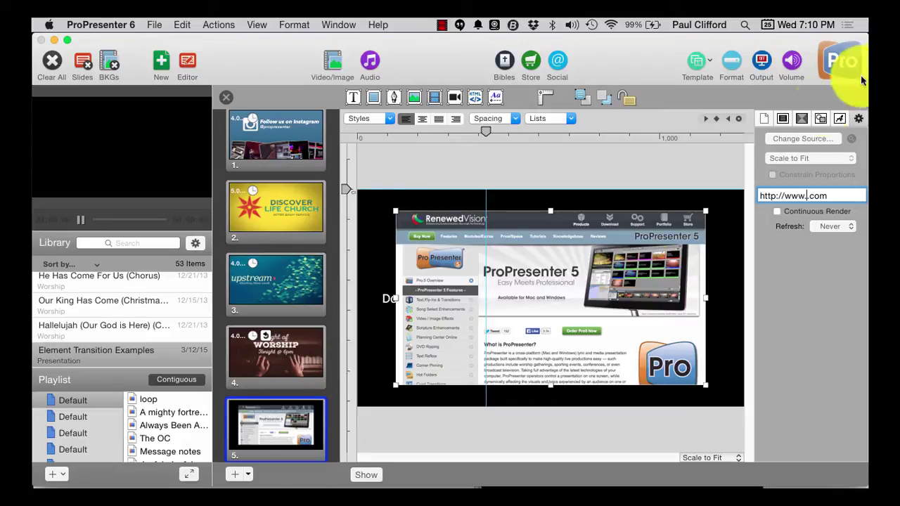
click(859, 119)
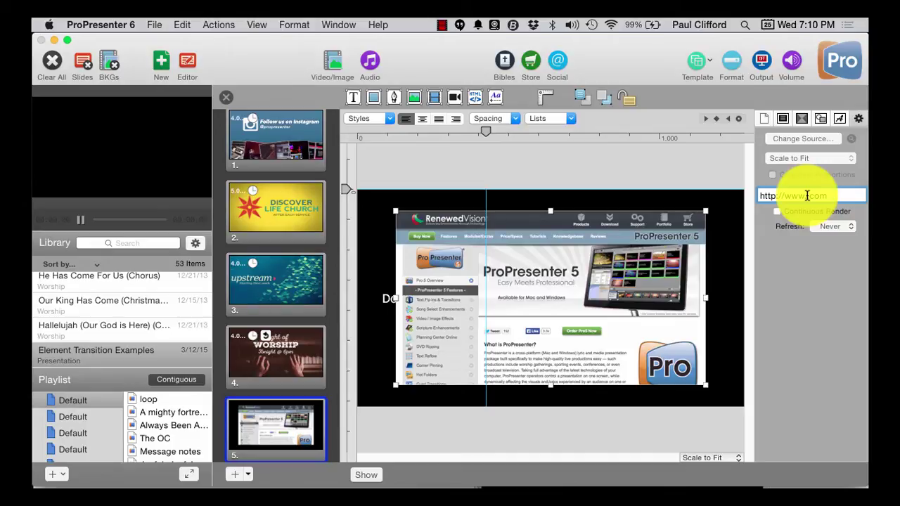
text(learn)
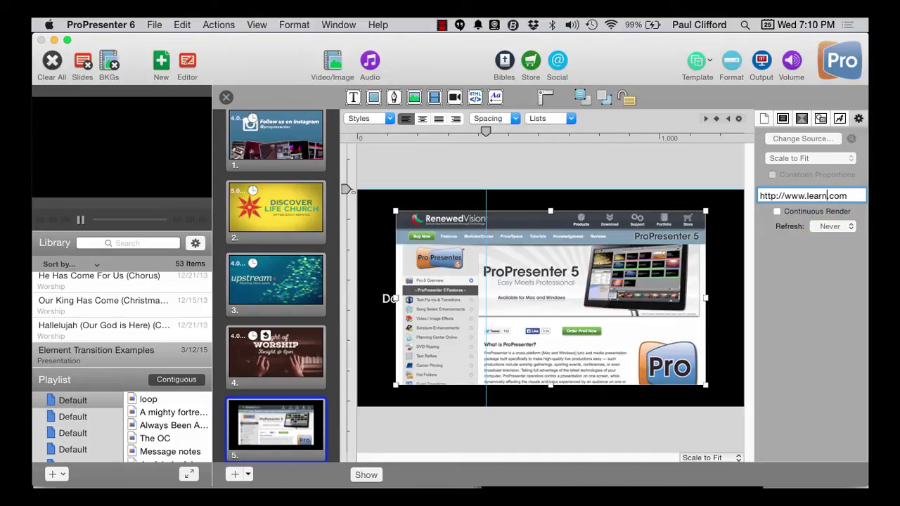
text(propresenterfast)
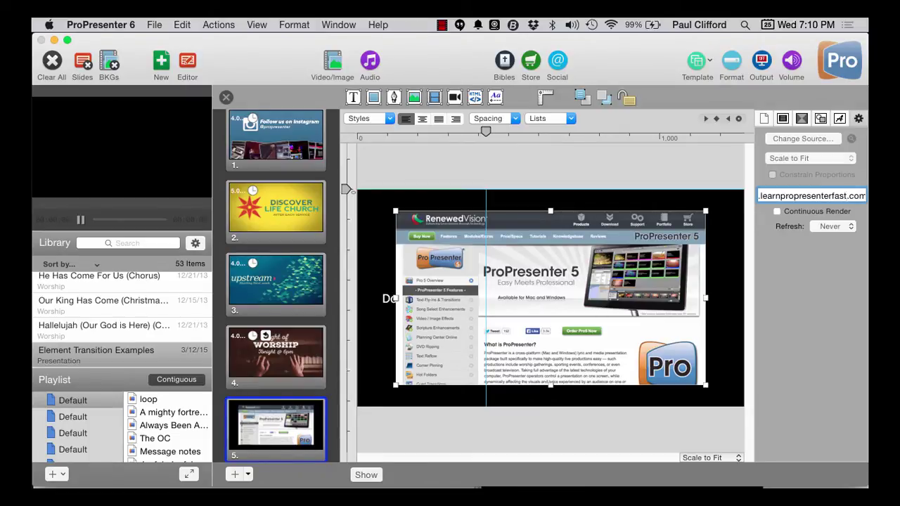
key(Return)
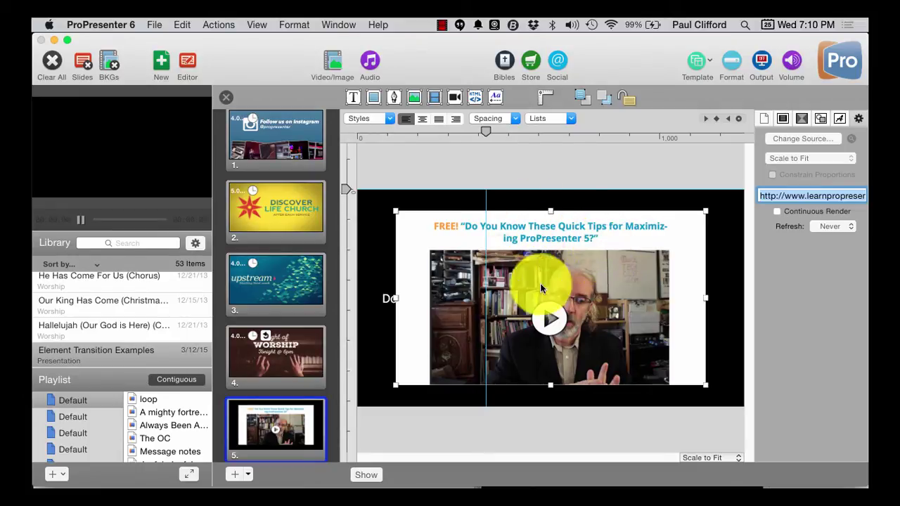
Move the default text box down so its text line sits below the web page at the slide's lower edge
click(386, 297)
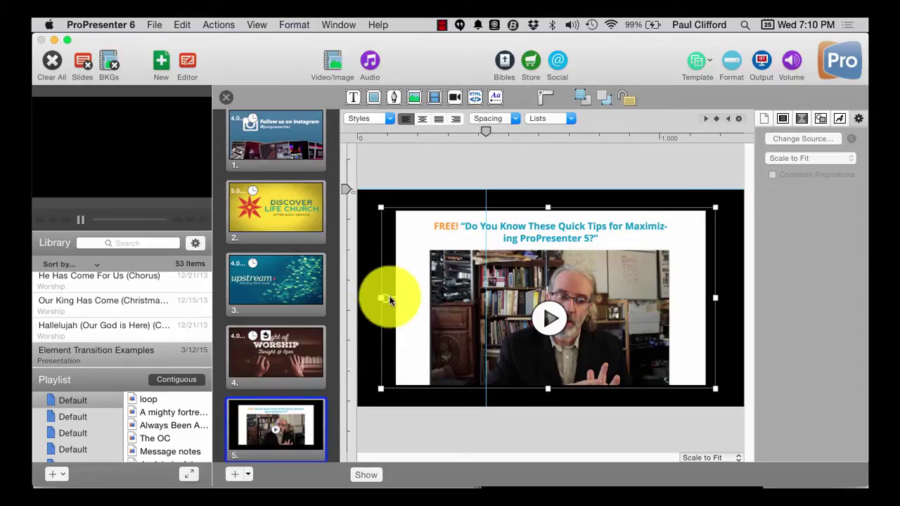
click(781, 117)
click(782, 120)
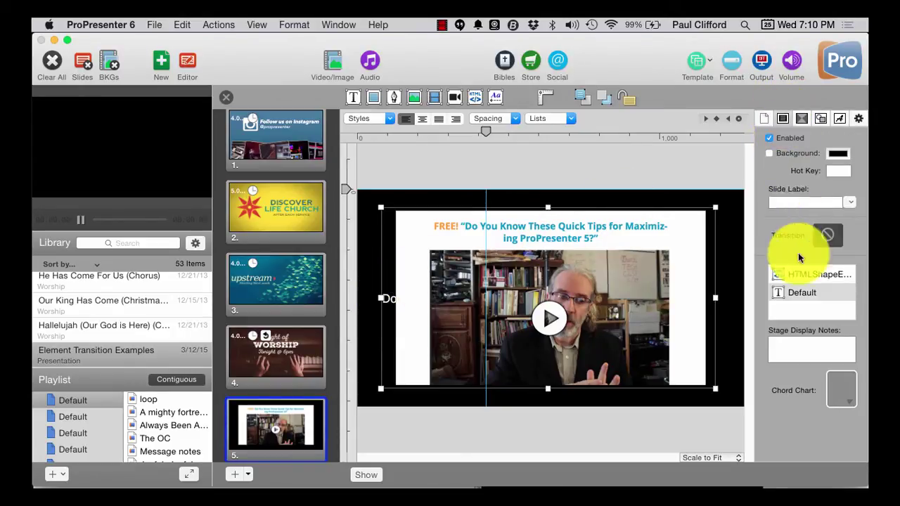
click(797, 295)
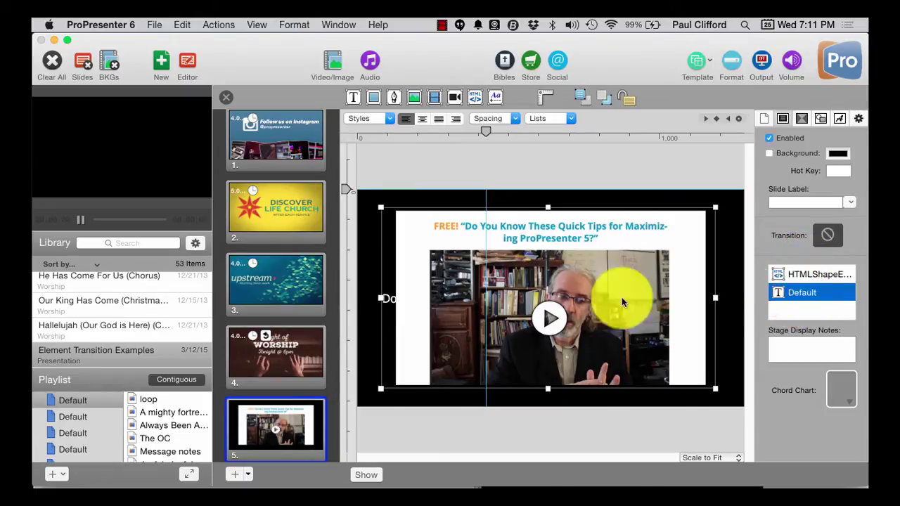
click(381, 302)
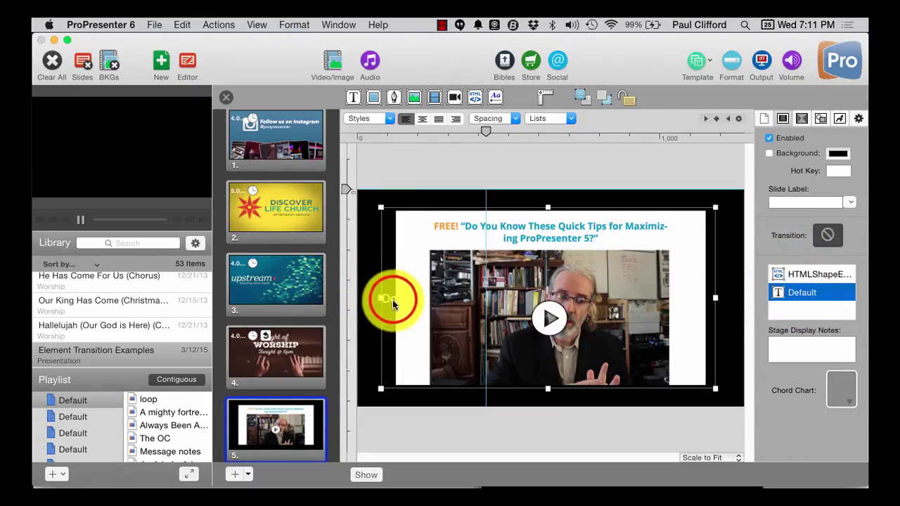
drag(381, 404, 370, 418)
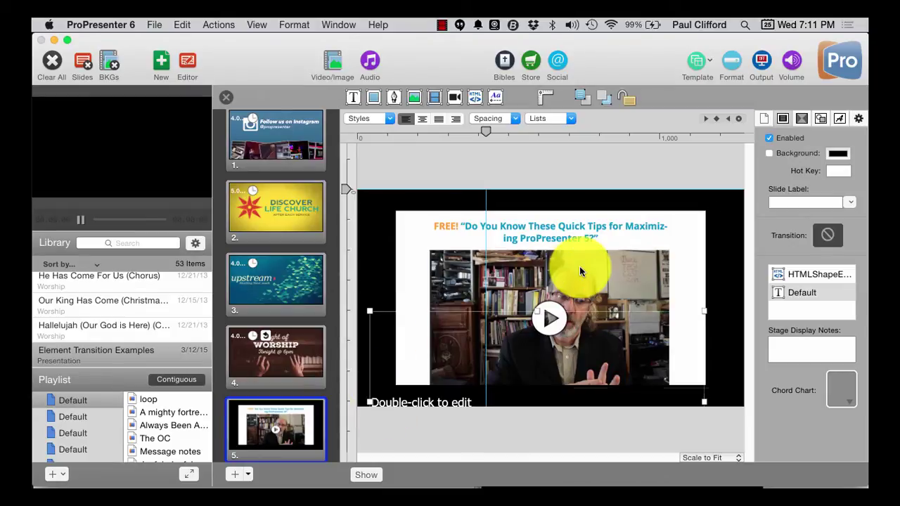
Replace the placeholder text with "Check out my new training at LearnProPresenterFast.com"
click(470, 403)
double_click(470, 404)
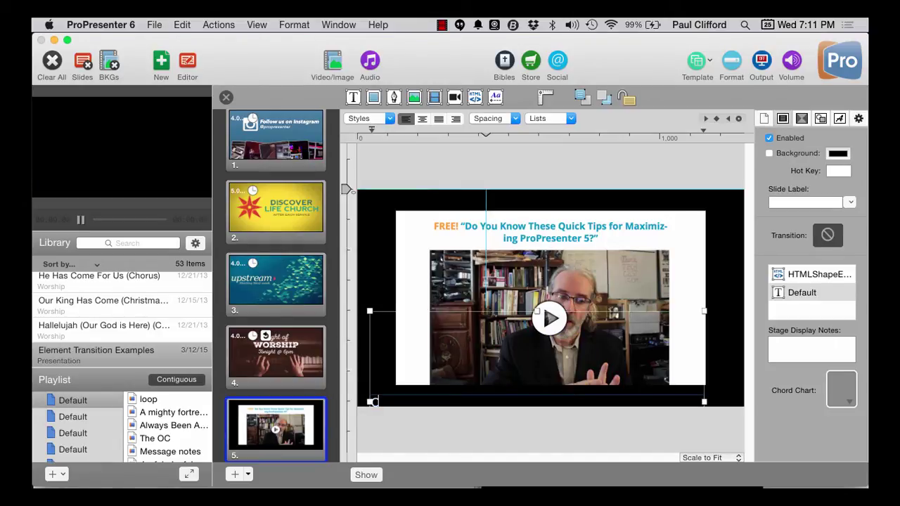
text(Check out my new training at LearnProPresenterFast.com)
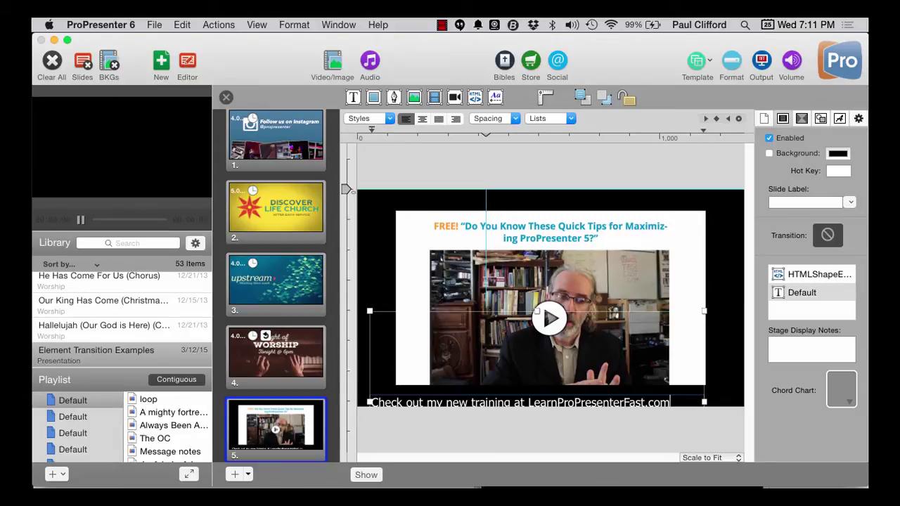
Shift the web page element up to the slide's top edge and center the caption in the black band below it
click(585, 232)
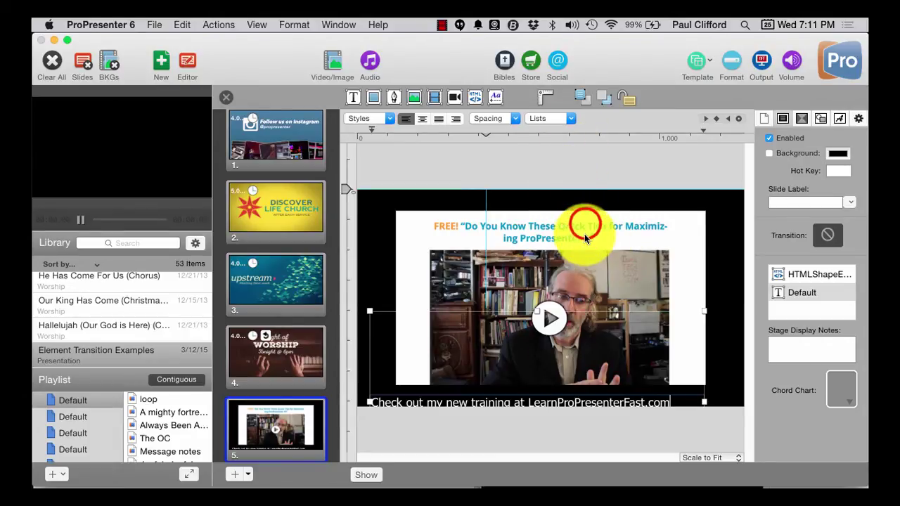
drag(584, 234, 584, 214)
click(565, 401)
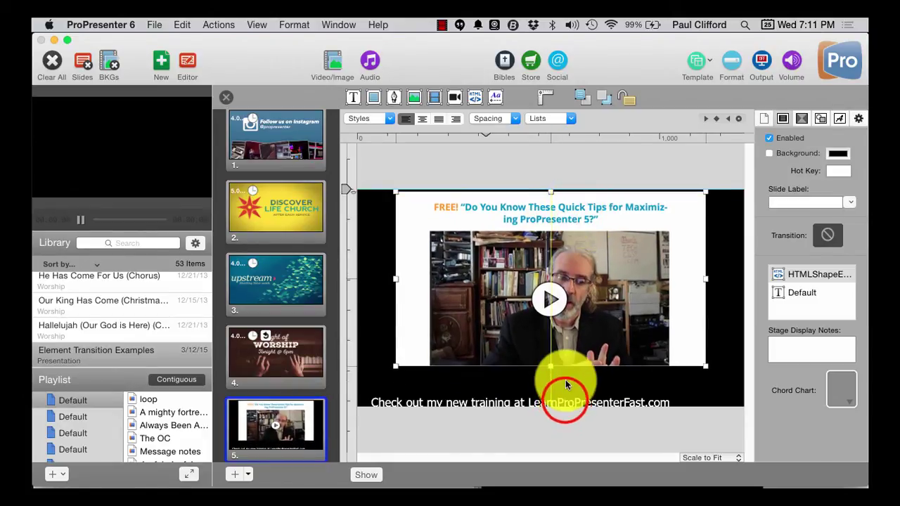
drag(566, 403, 579, 385)
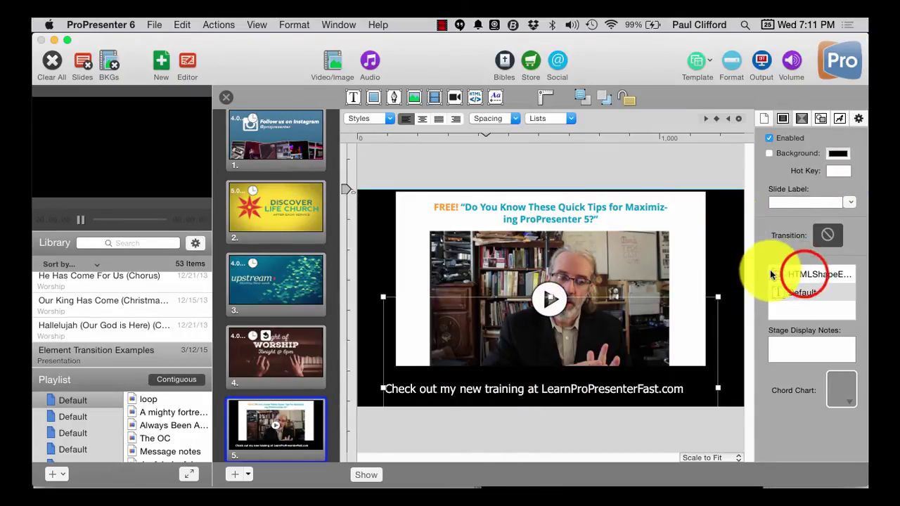
Set the web page element's refresh interval to 60s
click(805, 278)
click(805, 275)
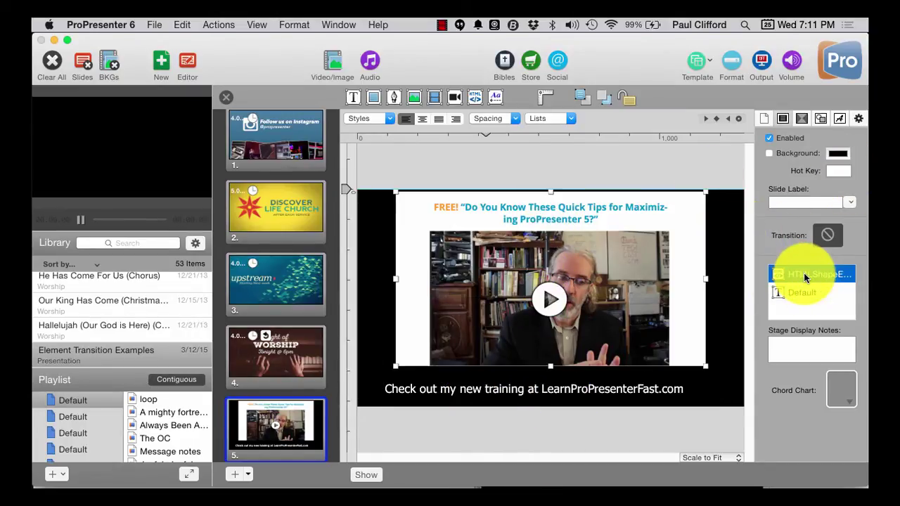
click(837, 120)
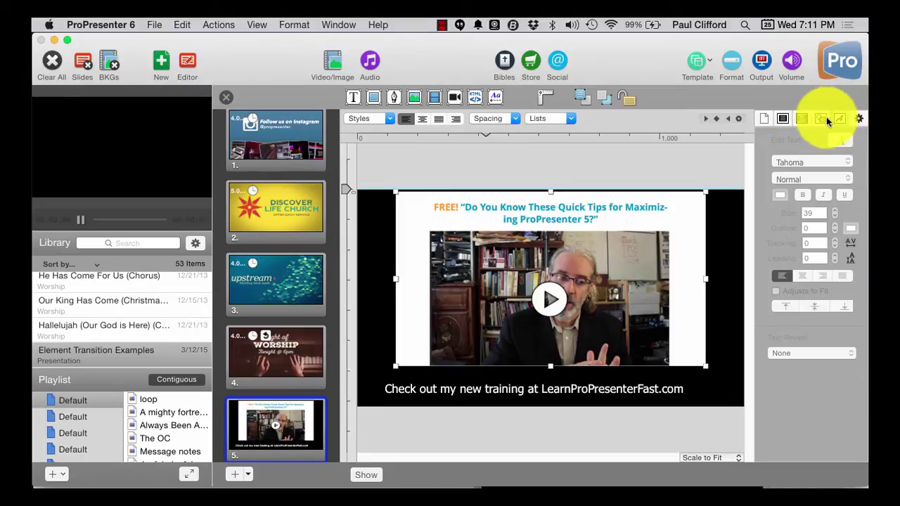
click(834, 119)
click(857, 117)
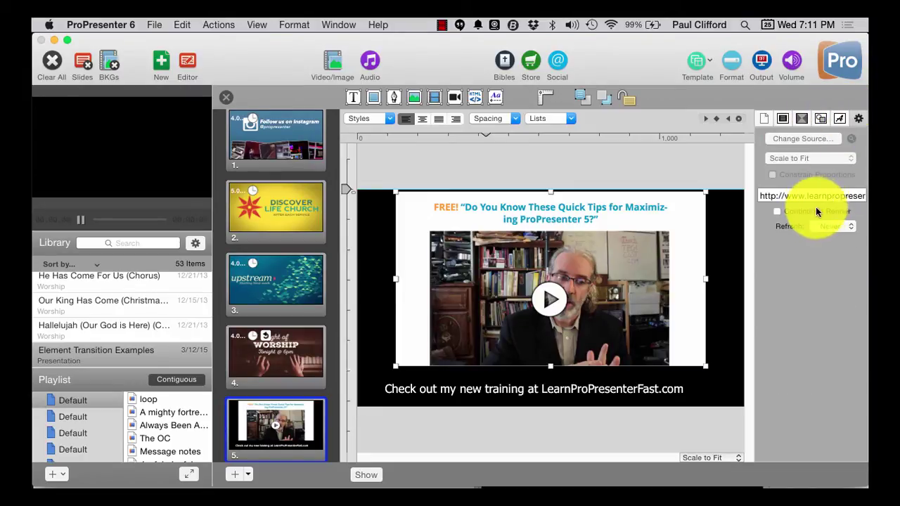
click(852, 227)
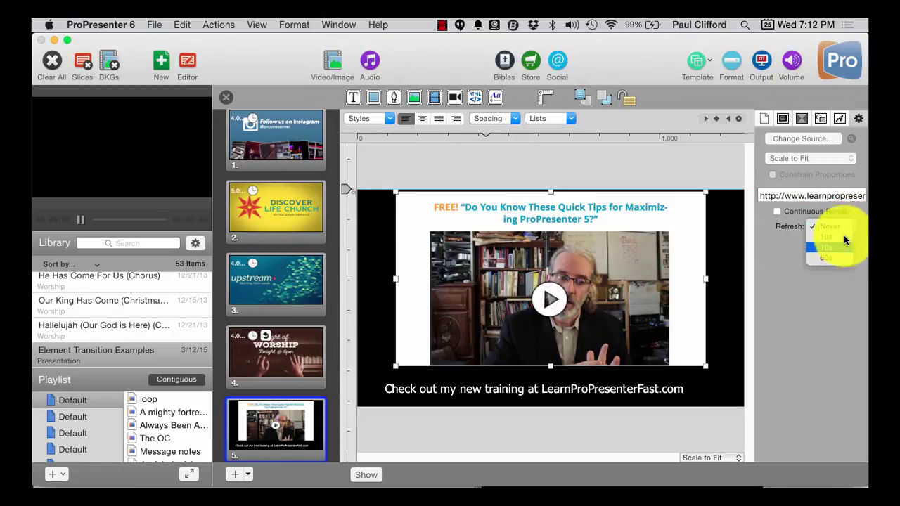
click(837, 259)
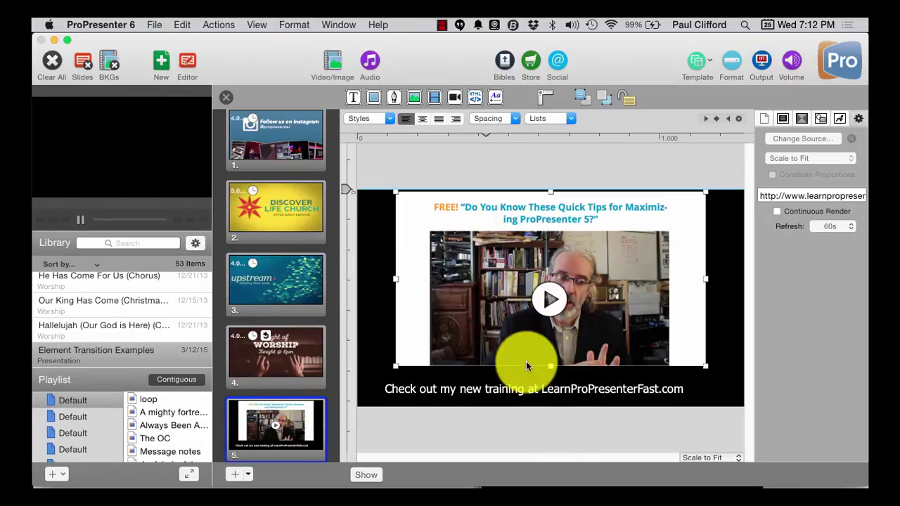
Give the web page element a Push build-in transition
click(802, 118)
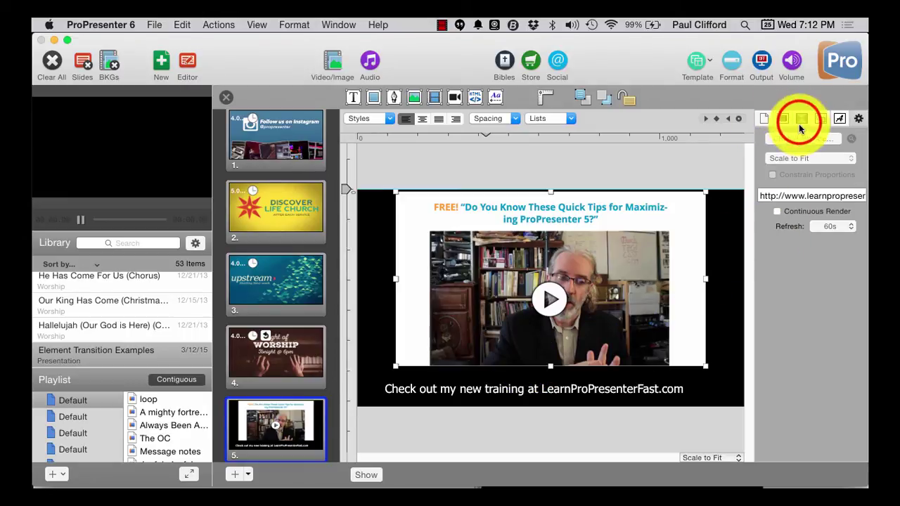
click(802, 118)
click(792, 142)
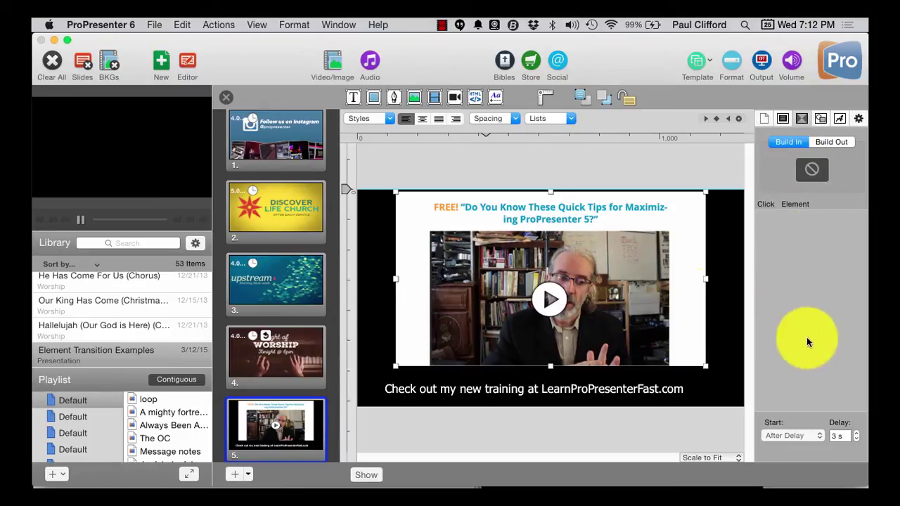
click(812, 169)
click(812, 170)
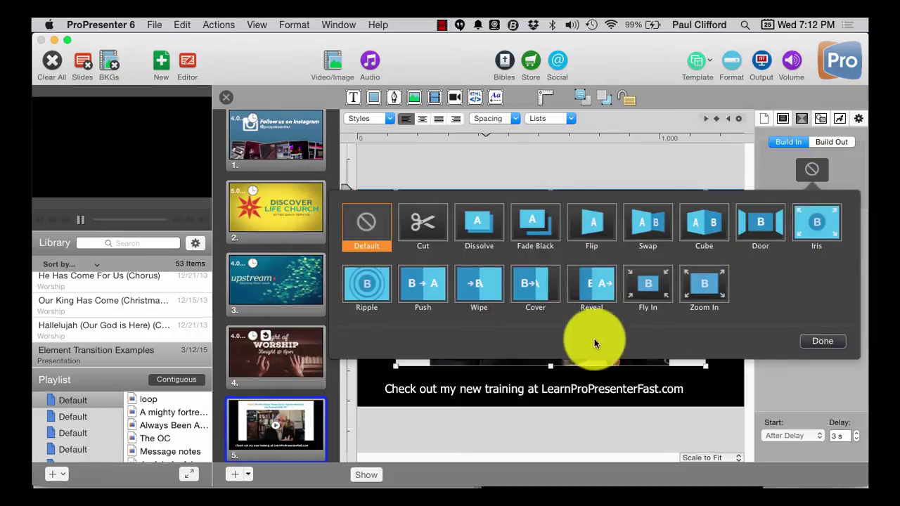
click(425, 285)
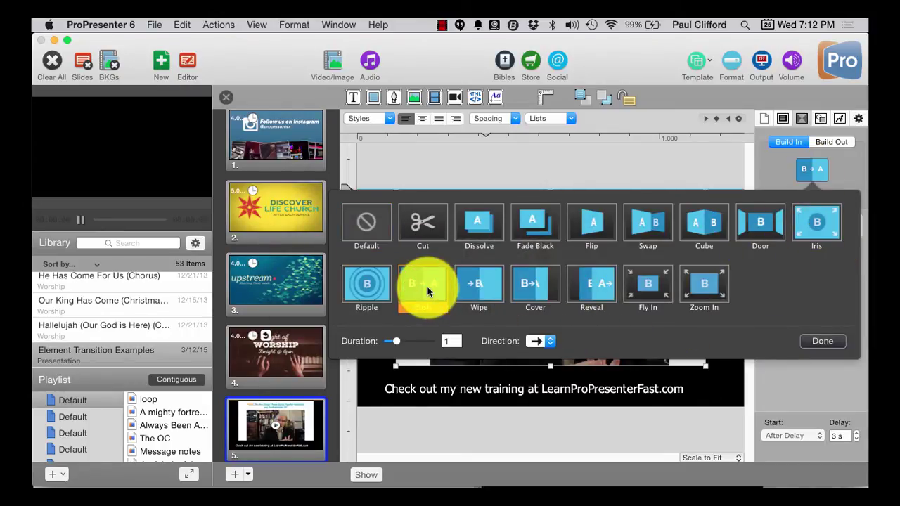
click(824, 344)
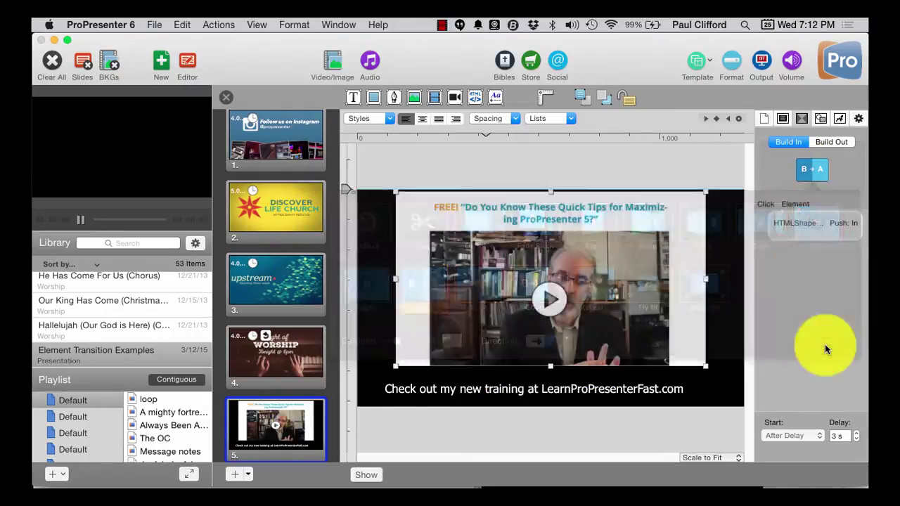
Give the caption text box a Reveal build-in transition with the downward direction, and show the slide
click(642, 381)
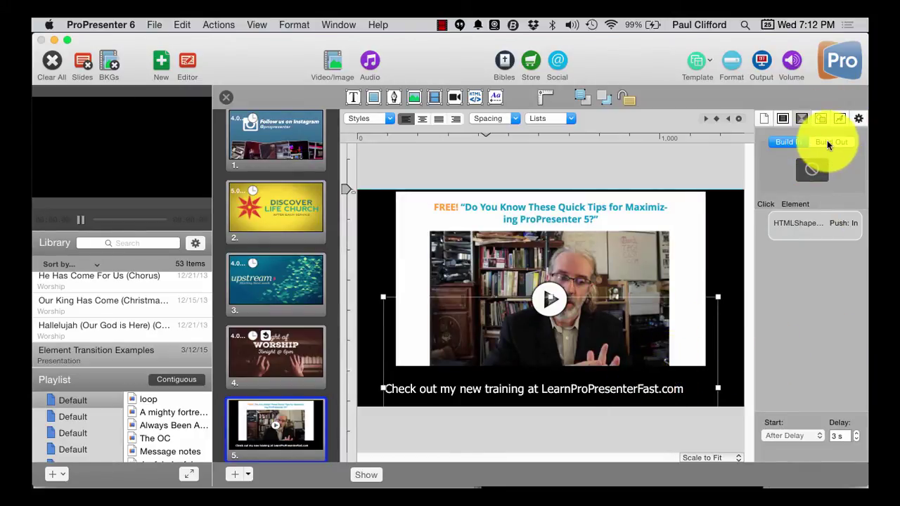
click(813, 169)
click(810, 168)
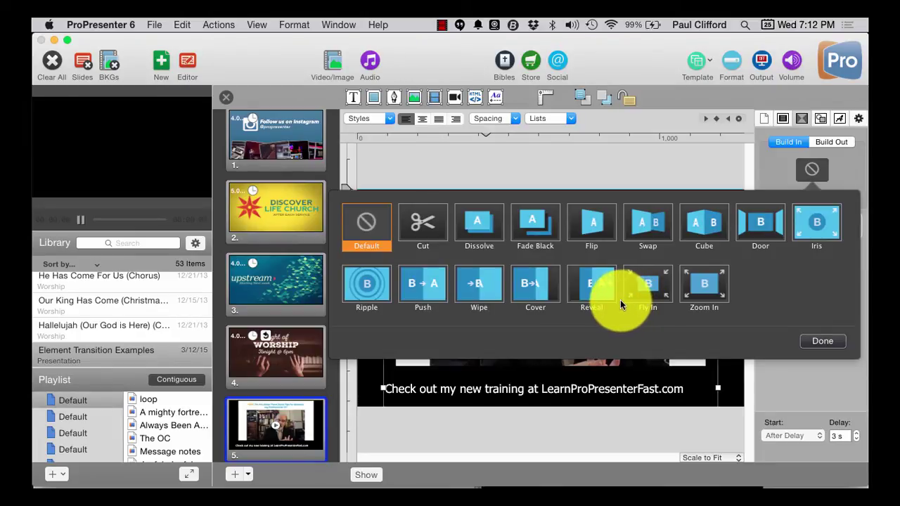
click(599, 297)
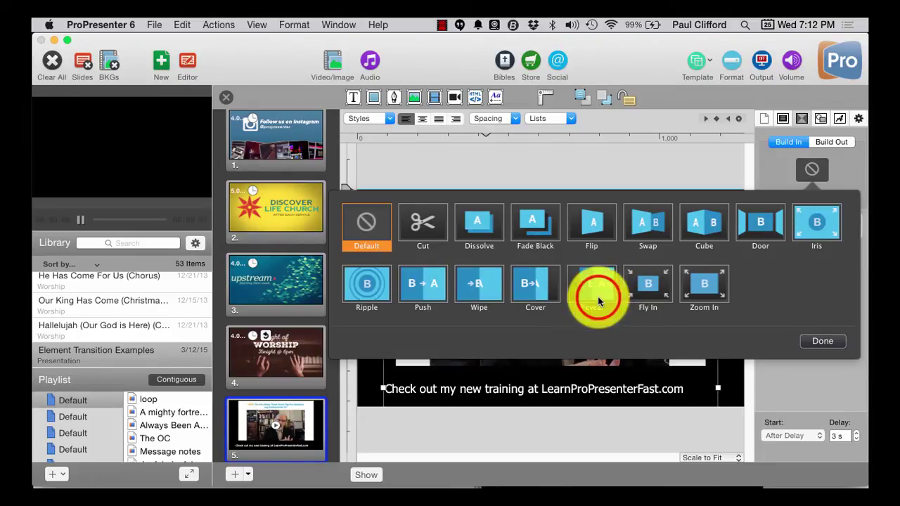
click(598, 296)
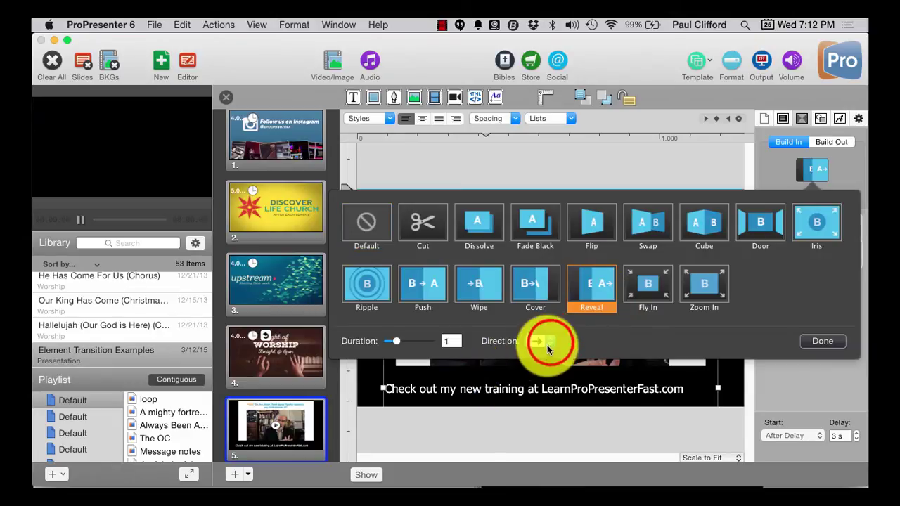
click(543, 342)
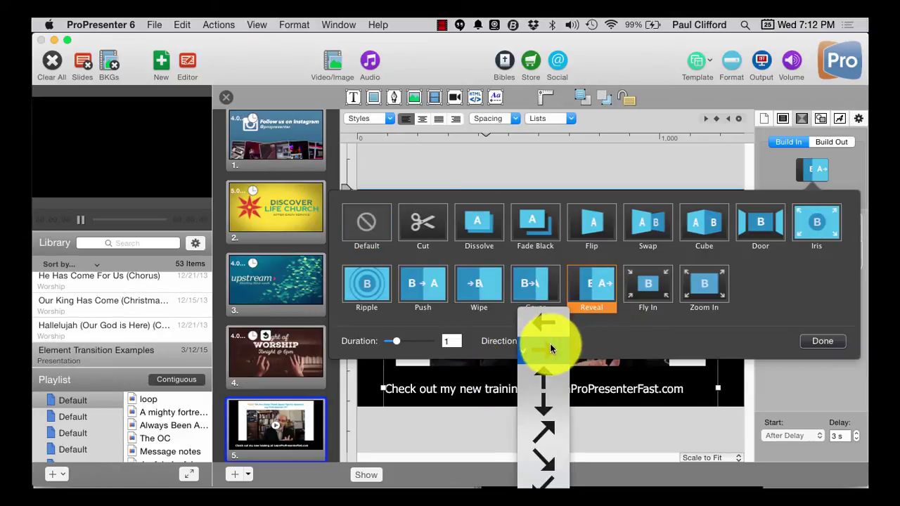
drag(539, 415, 542, 409)
click(823, 341)
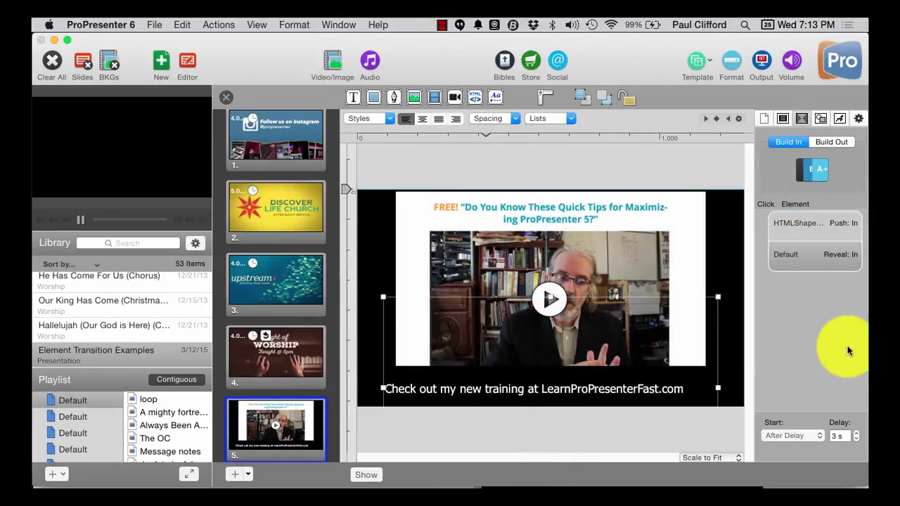
click(363, 474)
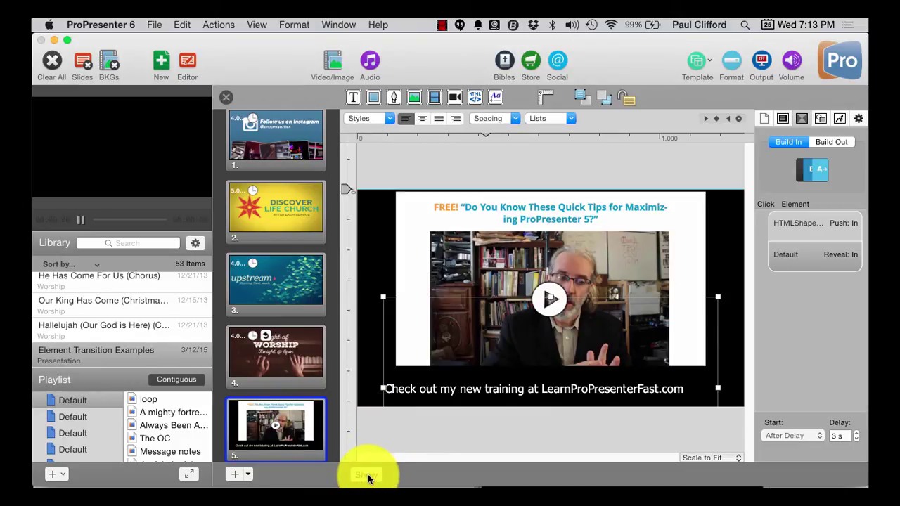